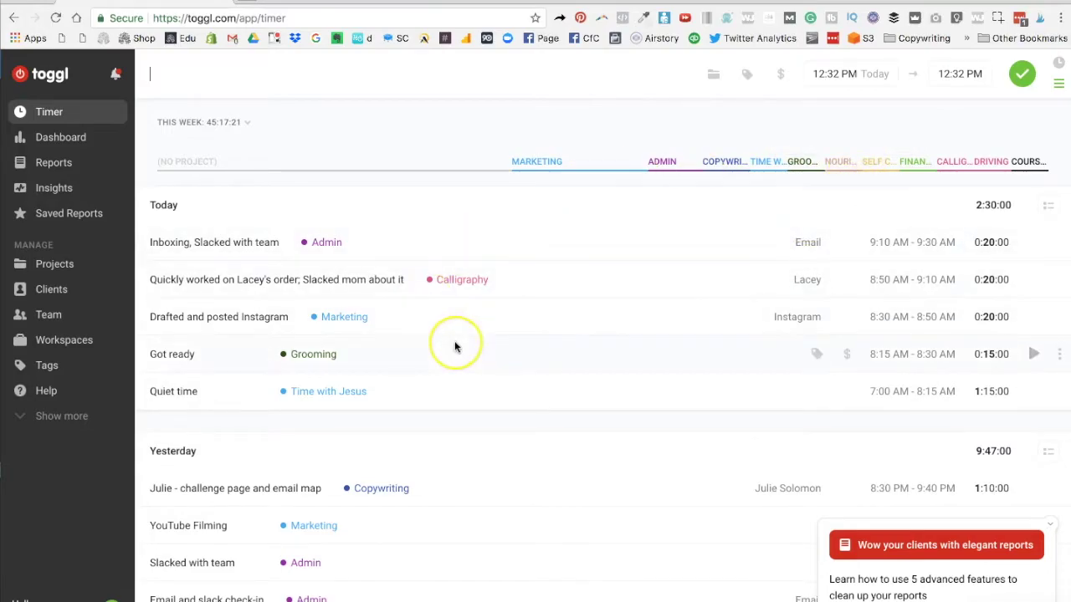
Step: Look over the logged time entries for today and yesterday and the weekly project breakdown
click(471, 430)
scroll(473, 432, down, 1)
scroll(471, 430, down, 5)
scroll(471, 430, up, 5)
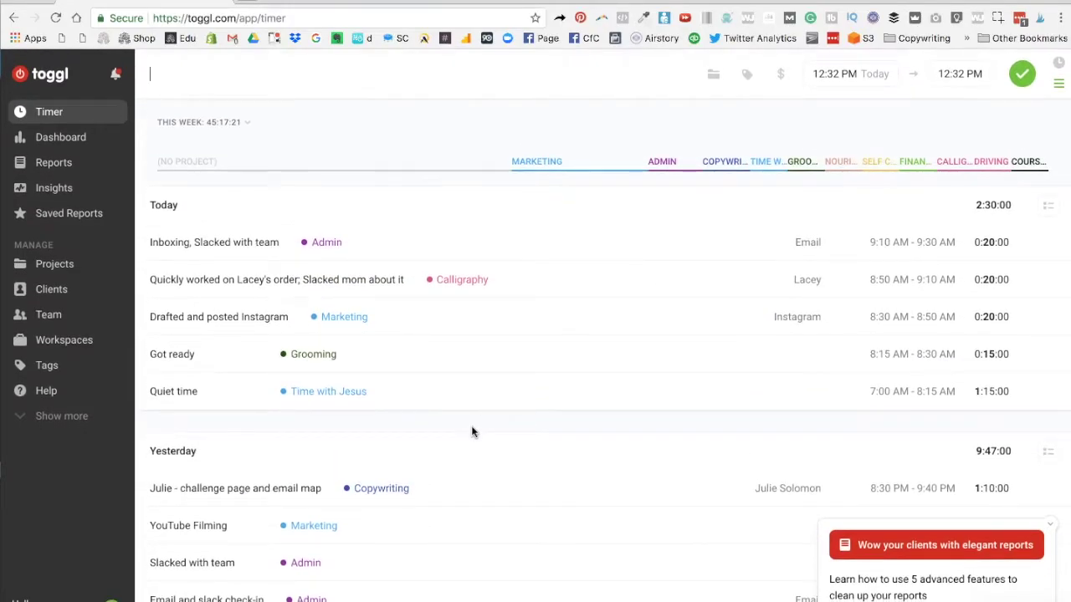
scroll(471, 431, down, 2)
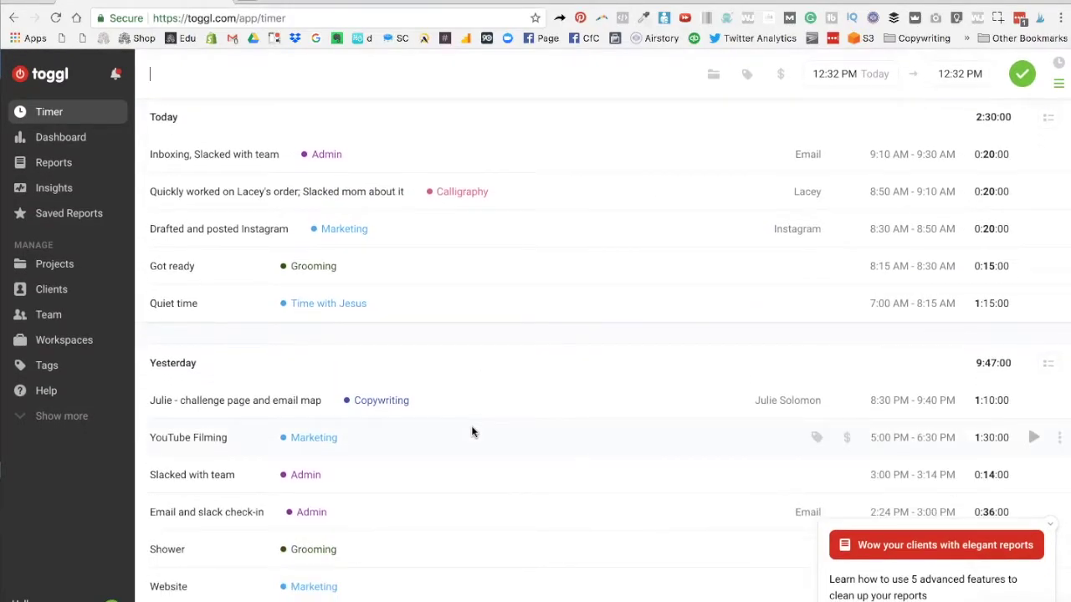
scroll(471, 430, up, 2)
click(292, 160)
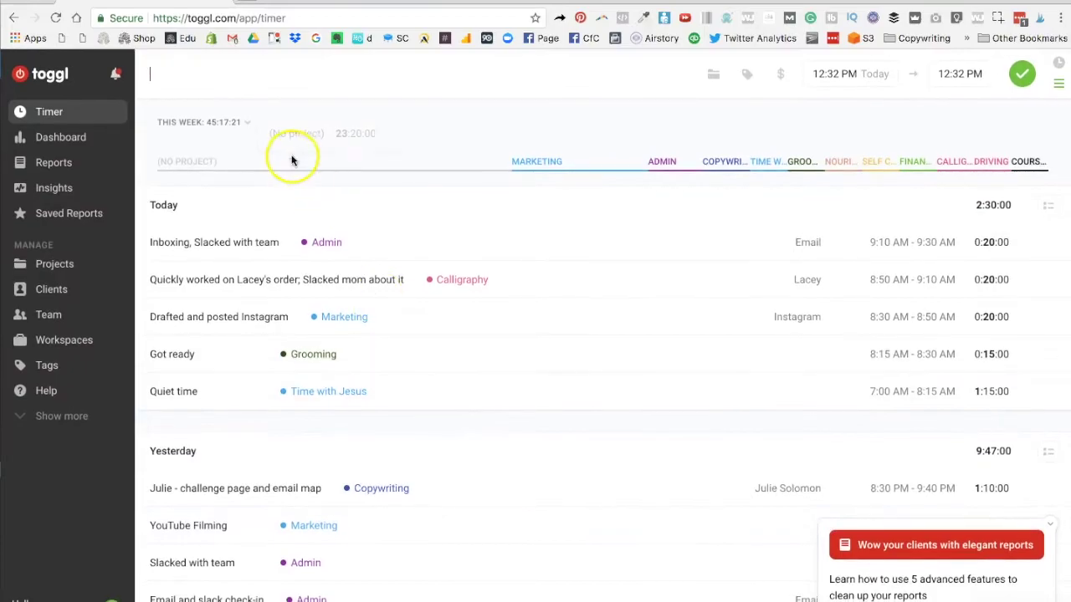
Step: Browse the projects and workspaces that can be assigned to a new time entry
click(712, 74)
scroll(675, 268, down, 2)
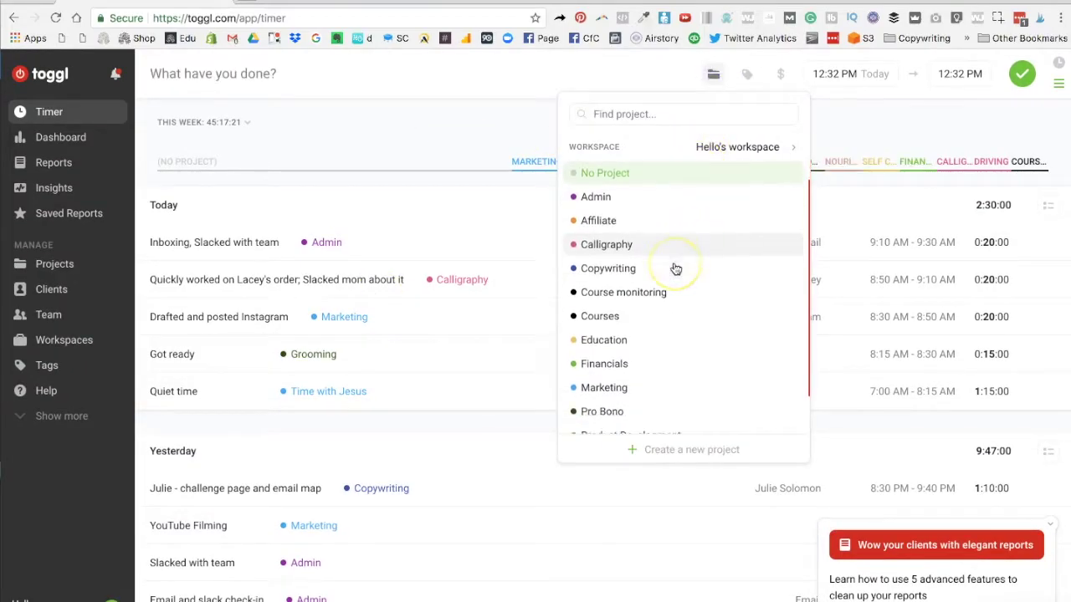
scroll(676, 269, up, 2)
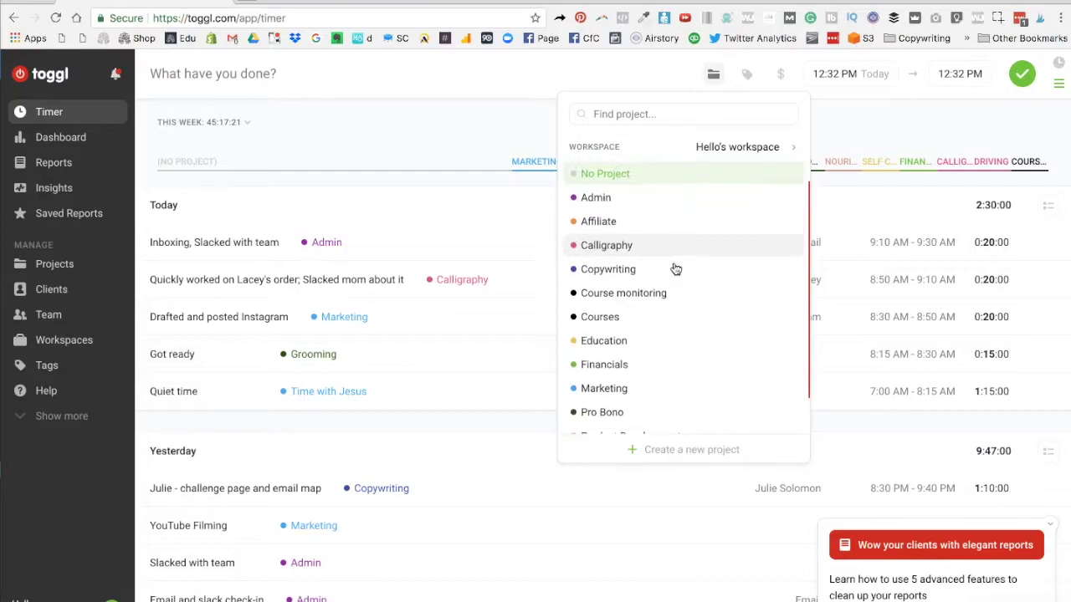
scroll(676, 268, down, 1)
scroll(676, 265, down, 1)
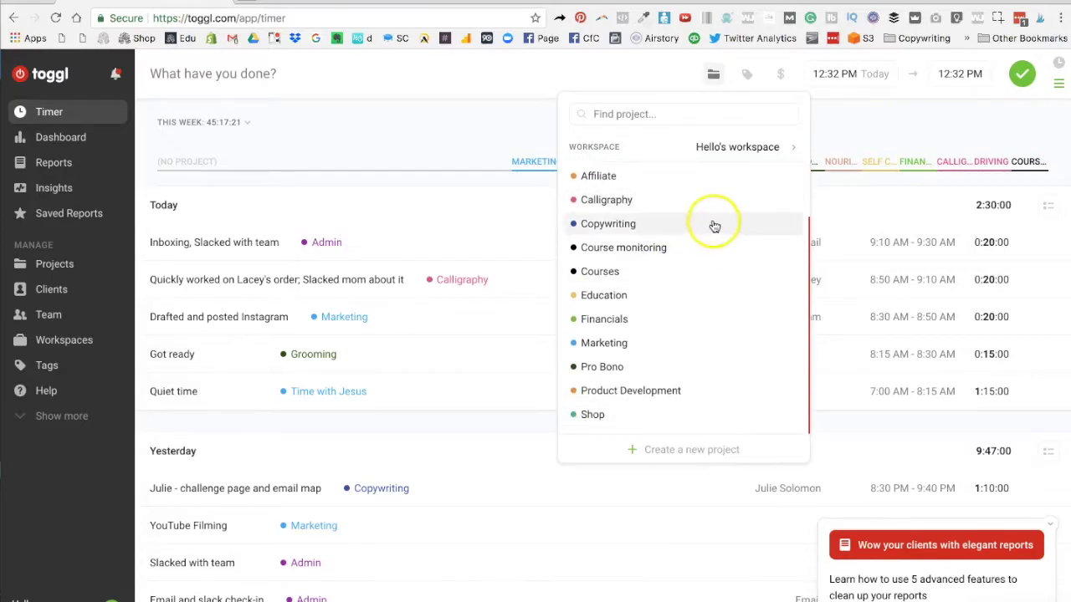
scroll(717, 220, up, 1)
click(789, 153)
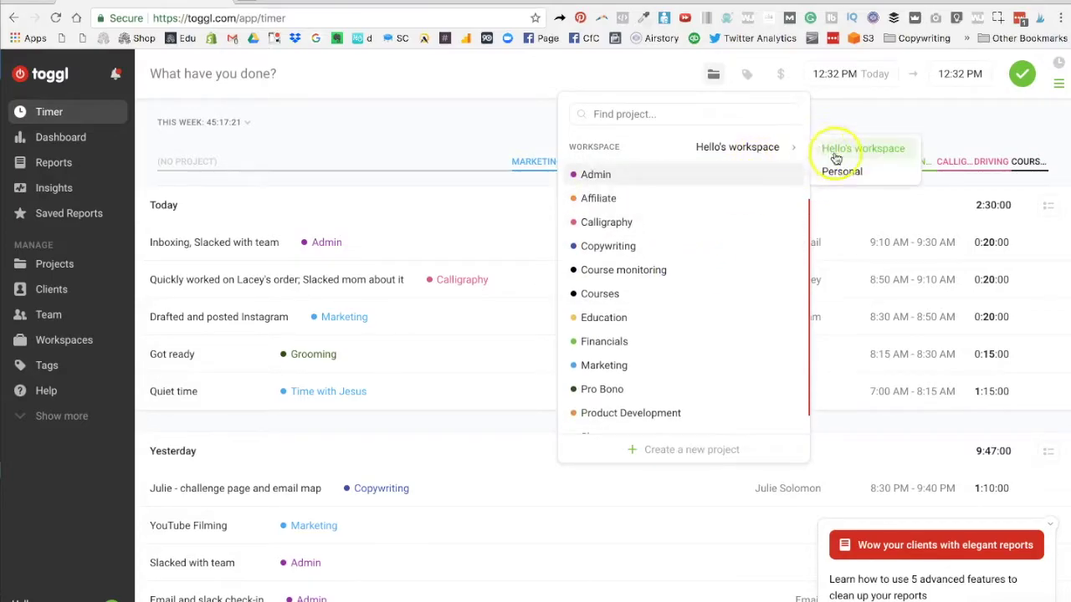
click(770, 149)
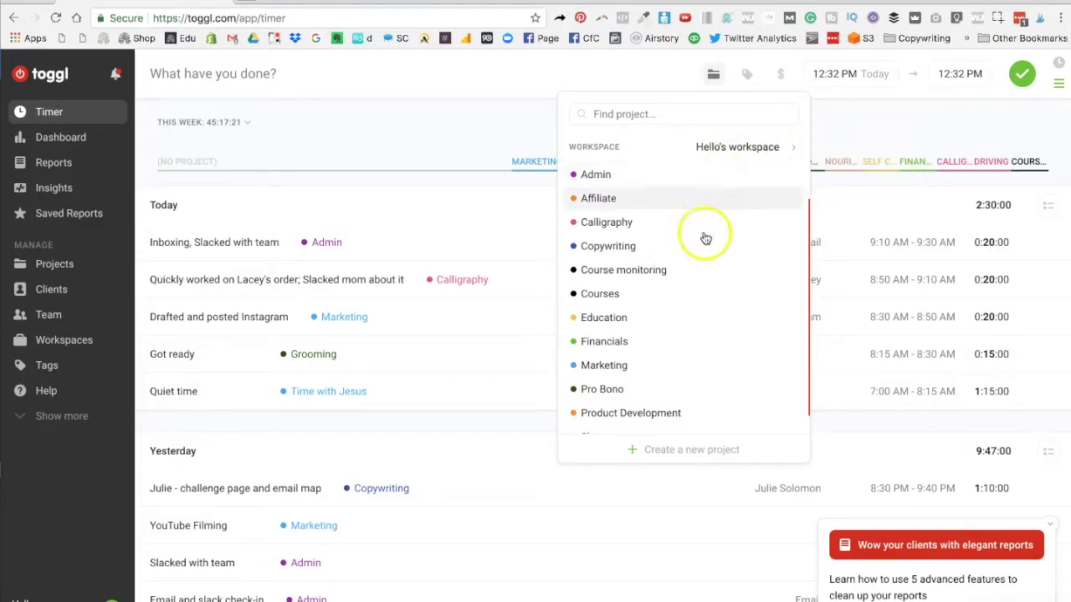
click(830, 128)
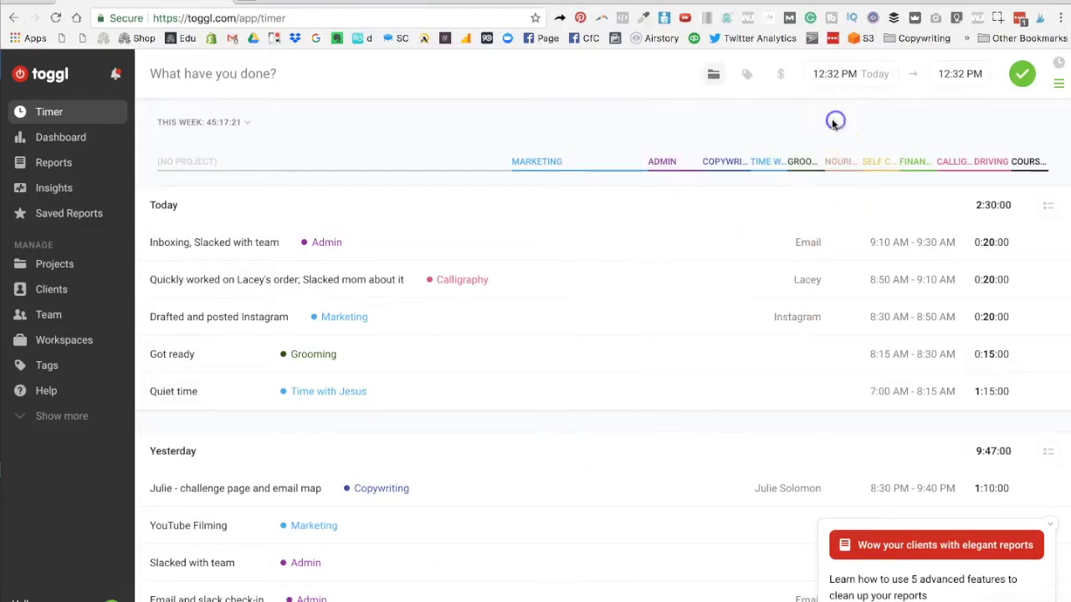
Step: Look through the existing tags that can be applied to a time entry
click(746, 75)
scroll(689, 176, down, 3)
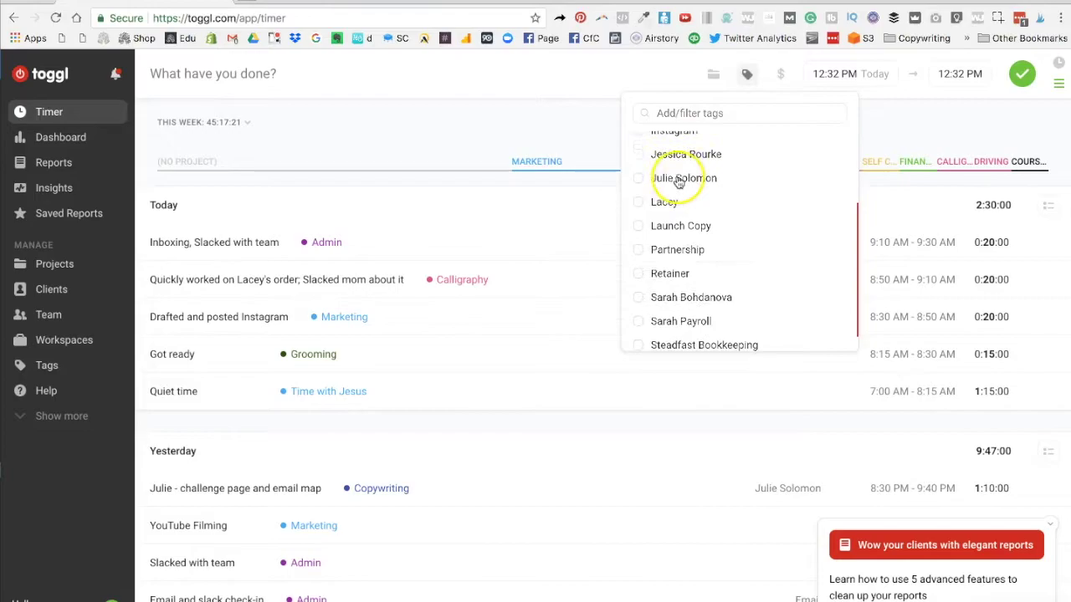
click(552, 129)
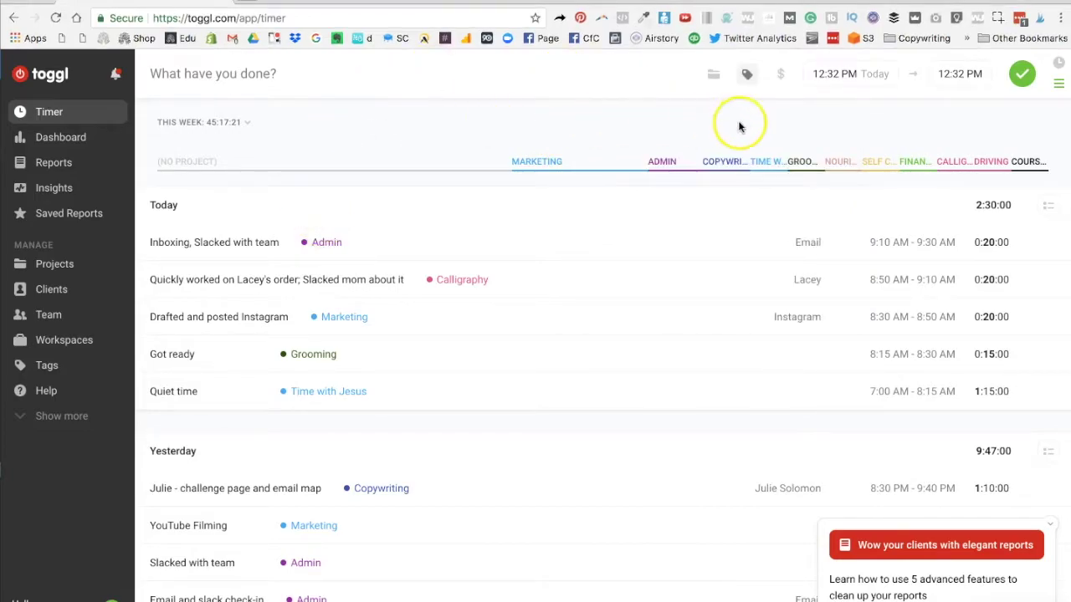
Step: Describe the new entry as "YouTube Trailer - finding new music, uploading into iMovie" plus slacking a contact, and assign the Marketing project
click(322, 73)
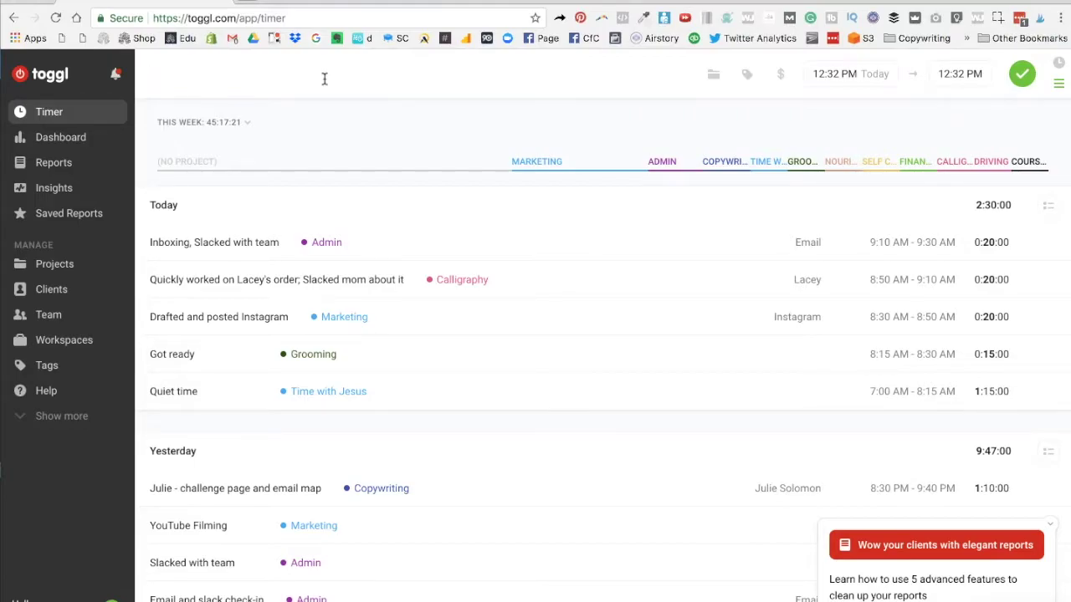
text(YouTube Trailer - finding new music, uploading into iMovie, slacking trena)
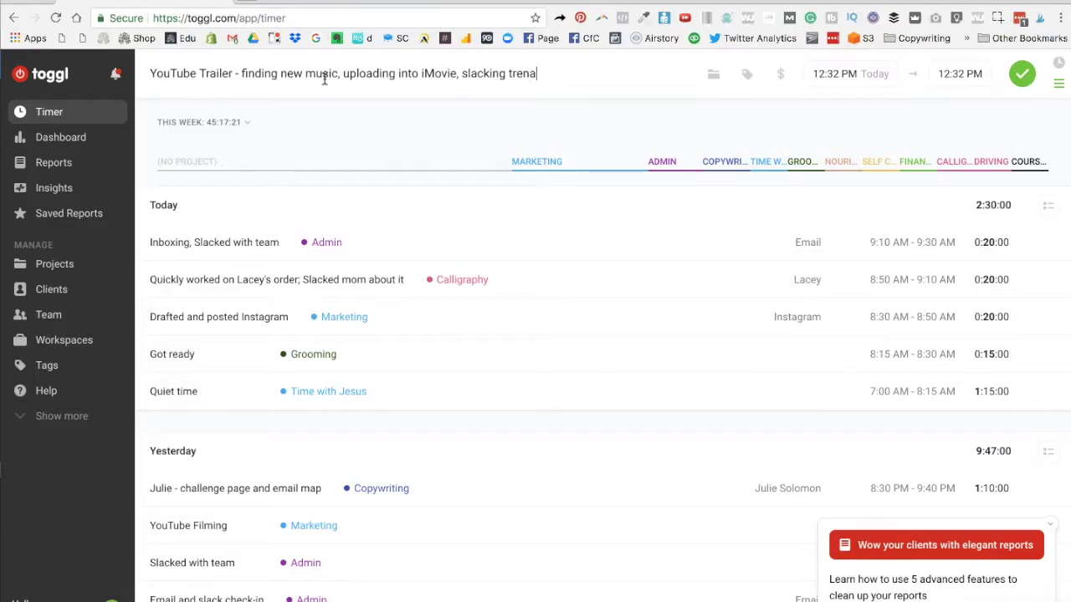
click(712, 73)
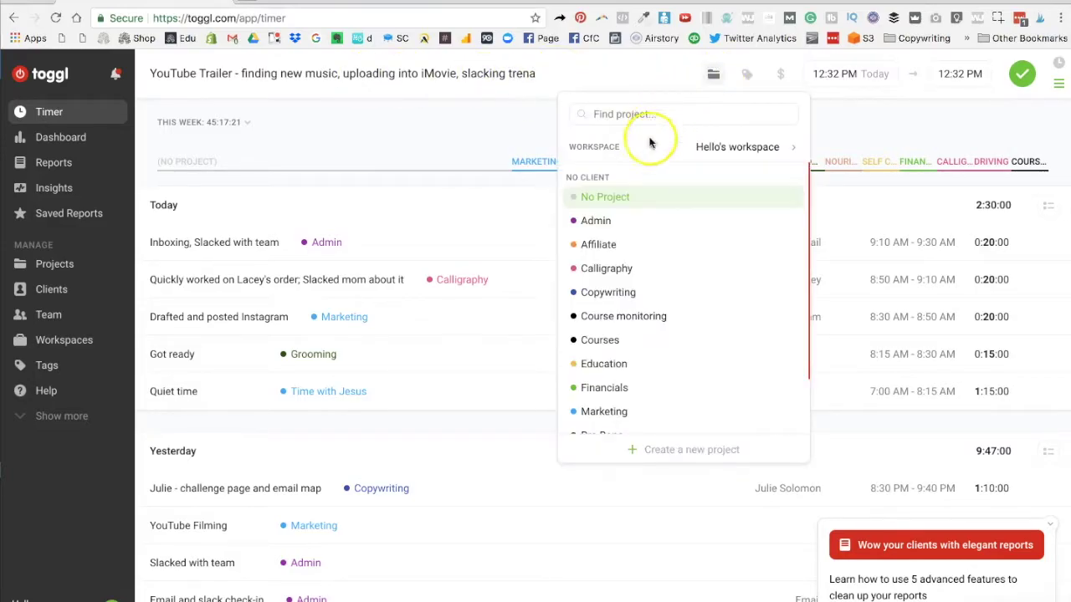
click(610, 411)
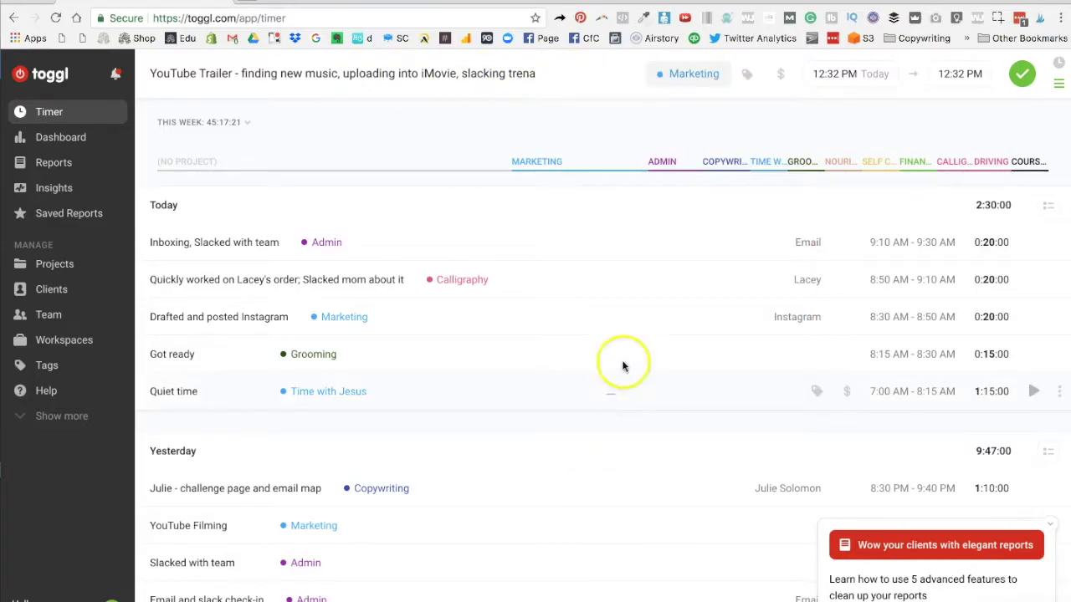
Step: Create a new tag named YouTube and apply it to the YouTube Trailer entry
click(747, 75)
text(you)
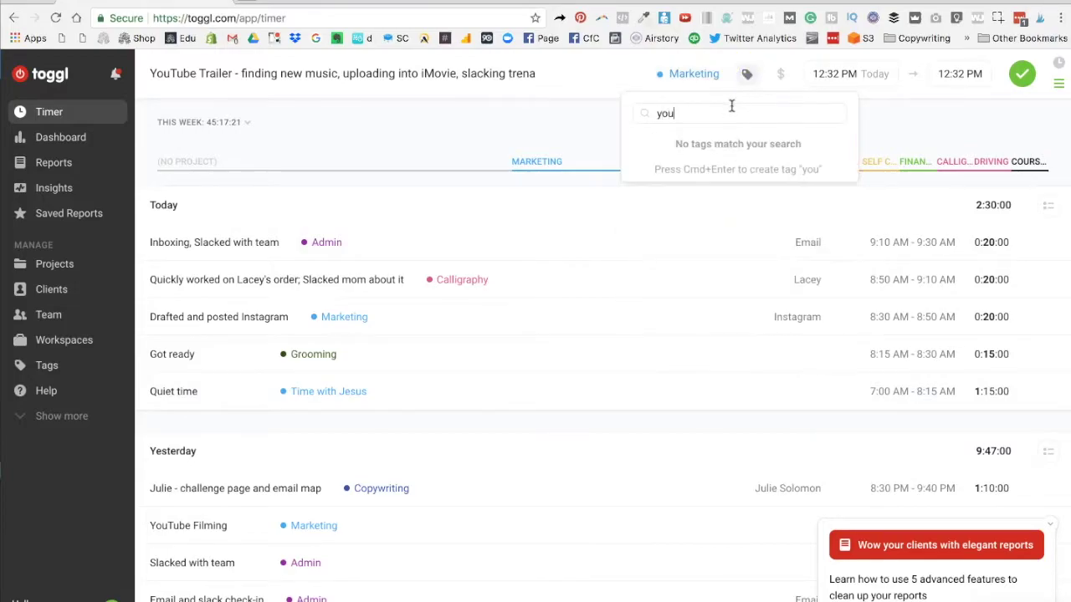
key(BackSpace)
key(BackSpace)
key(BackSpace)
text(You)
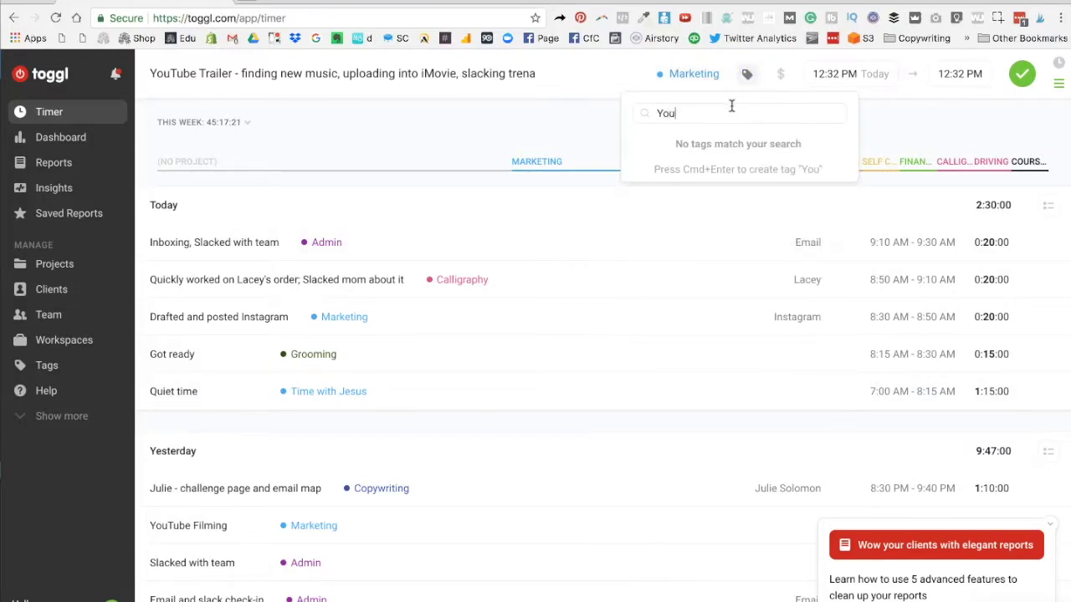
text(Tube)
click(765, 154)
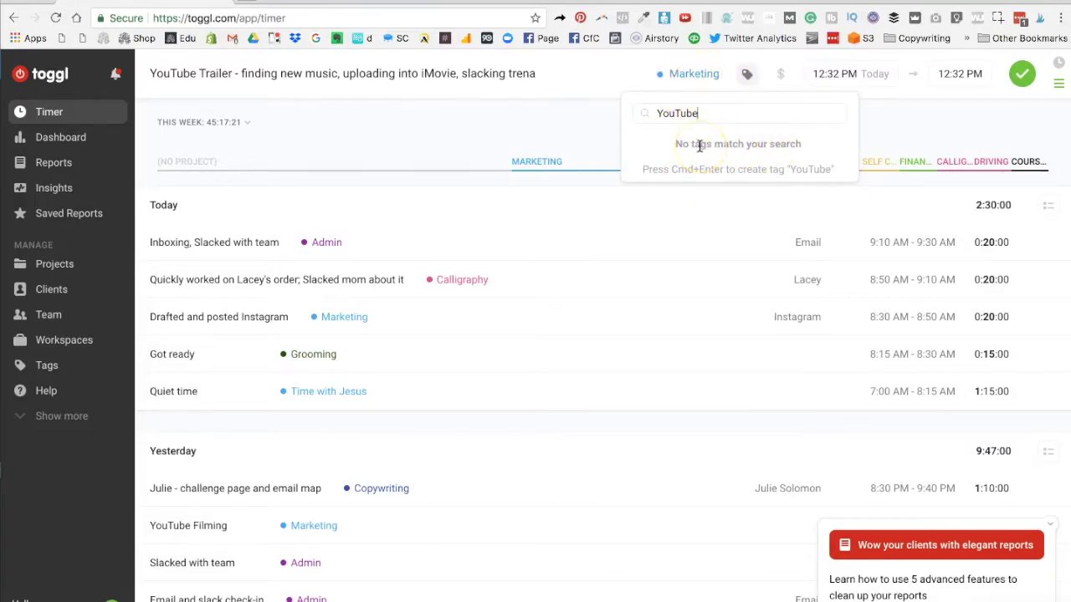
click(574, 210)
key(super+Return)
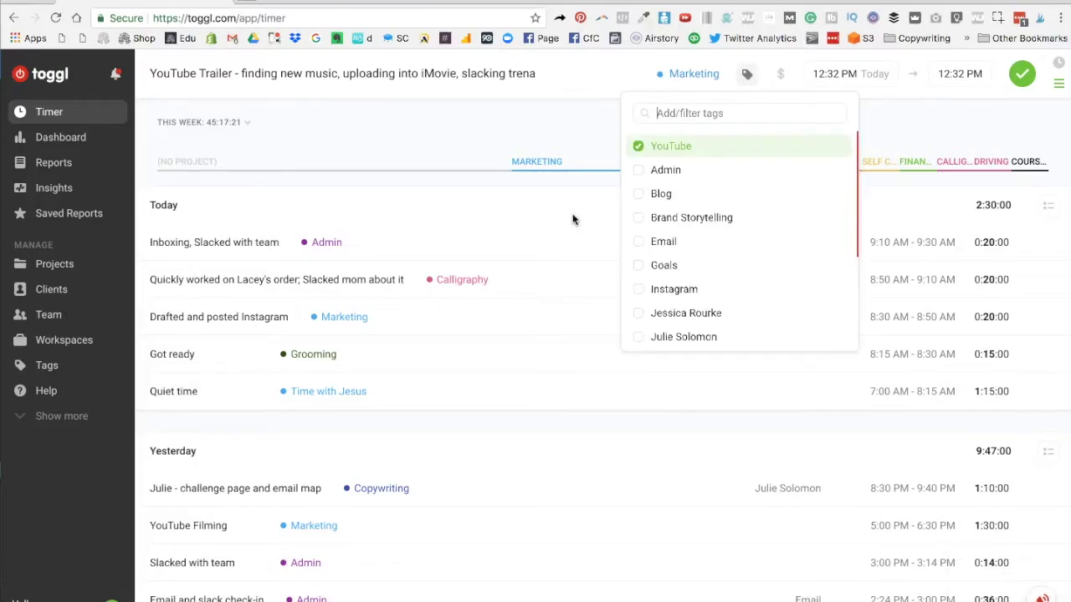
click(923, 103)
Step: Set the YouTube Trailer entry's start time to 10:00 AM today
click(827, 73)
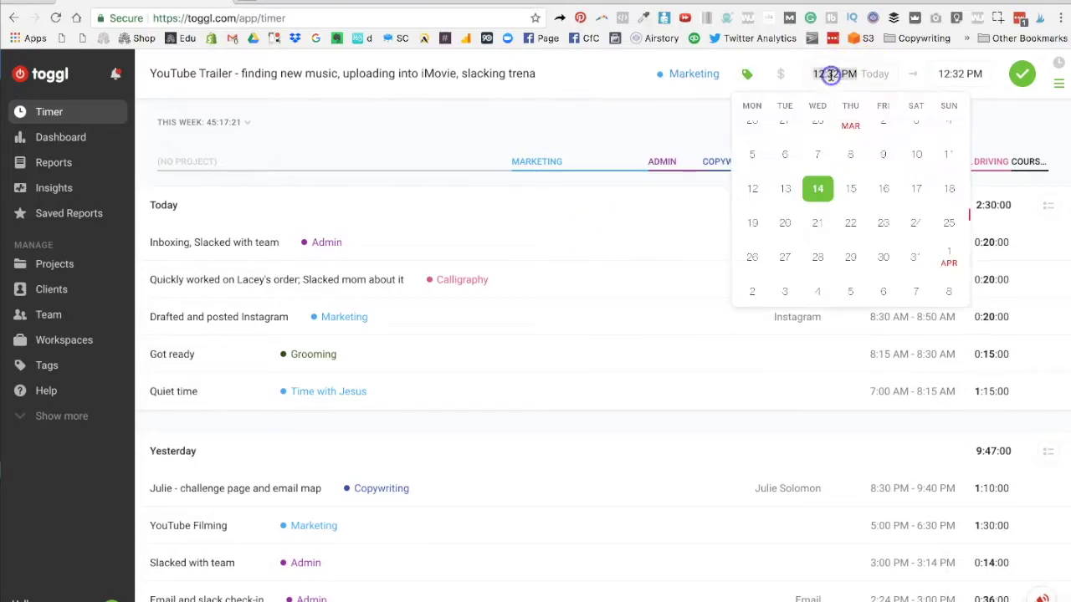
text(10:)
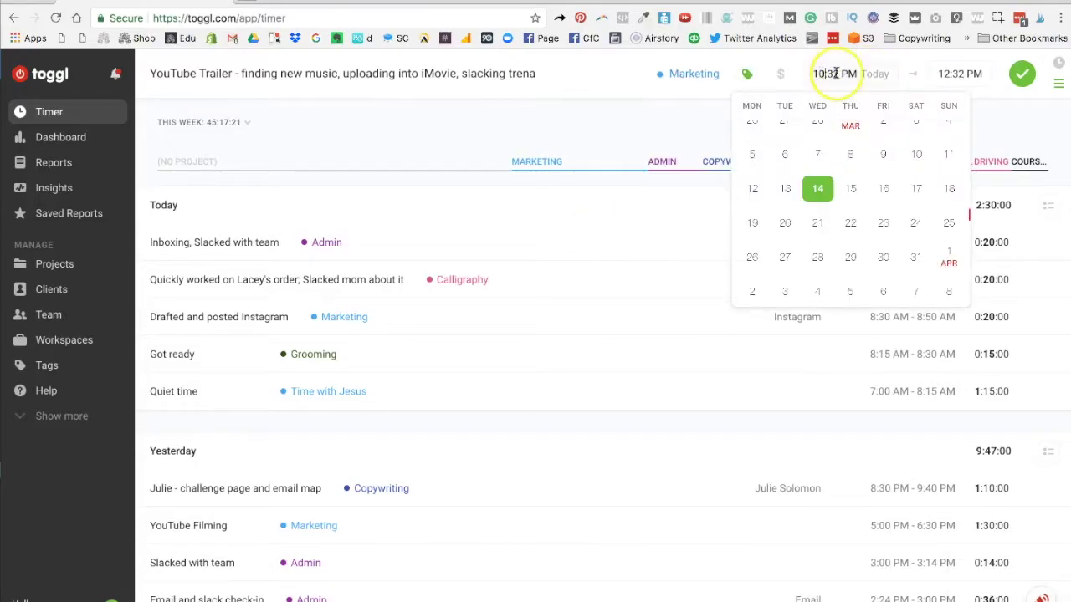
text(00 AM)
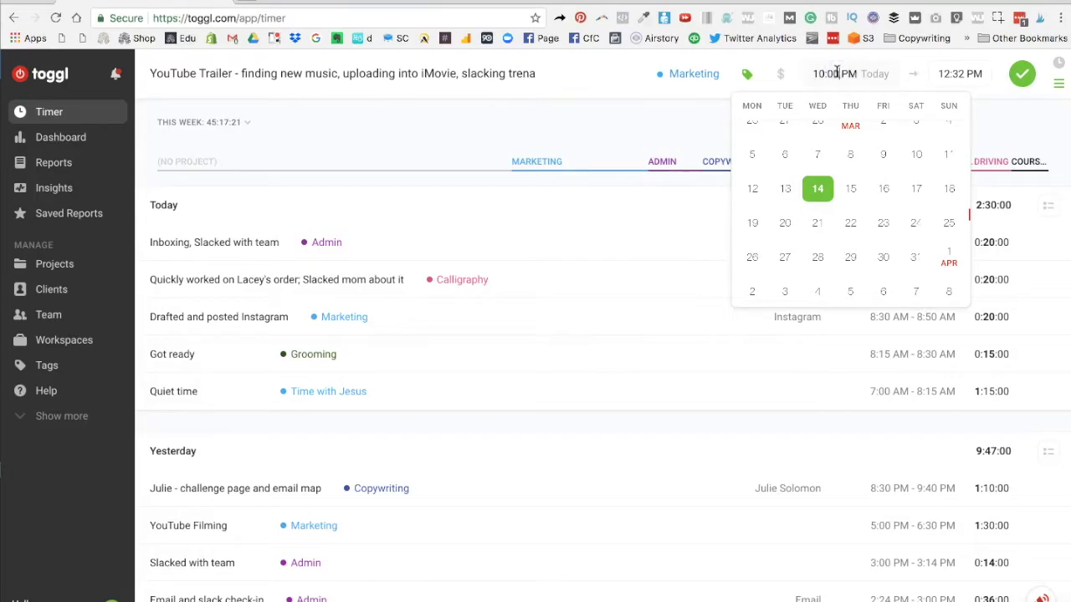
click(956, 72)
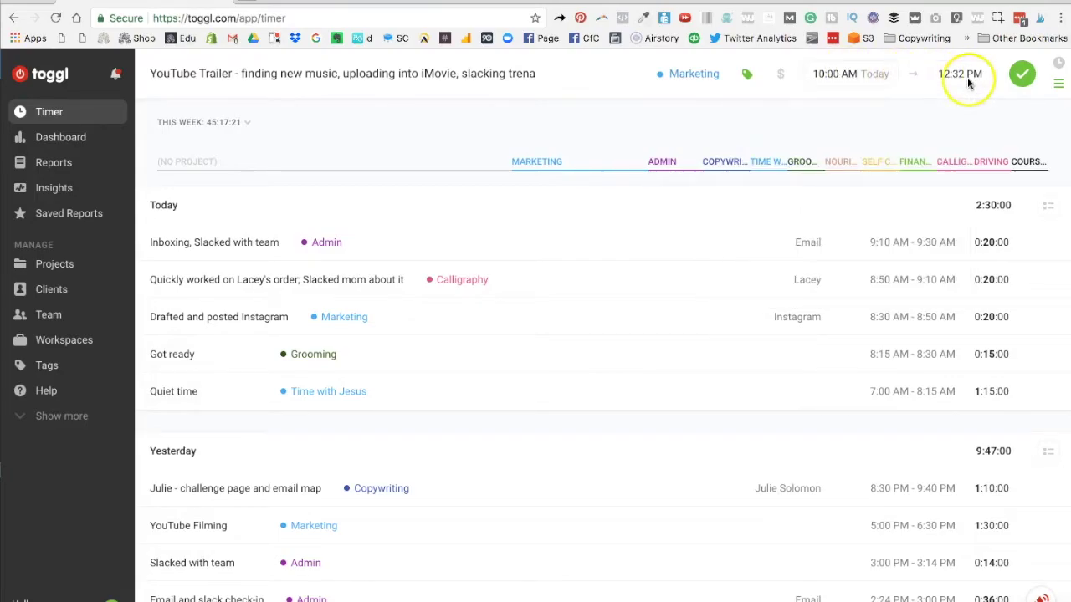
Step: Add b-roll to the end of the YouTube Trailer entry's description and save the entry
click(1021, 73)
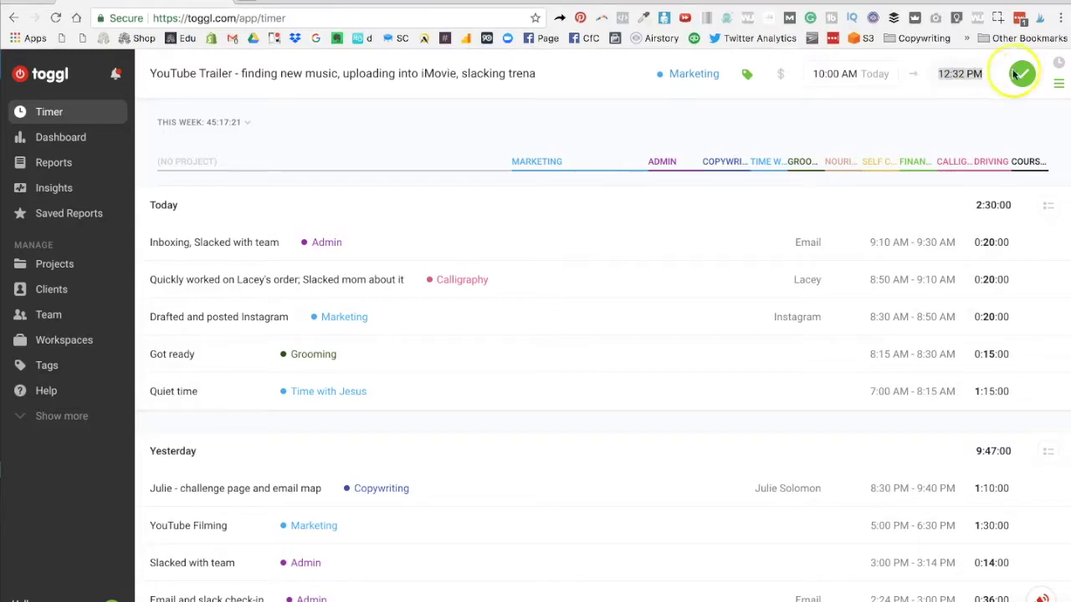
click(545, 75)
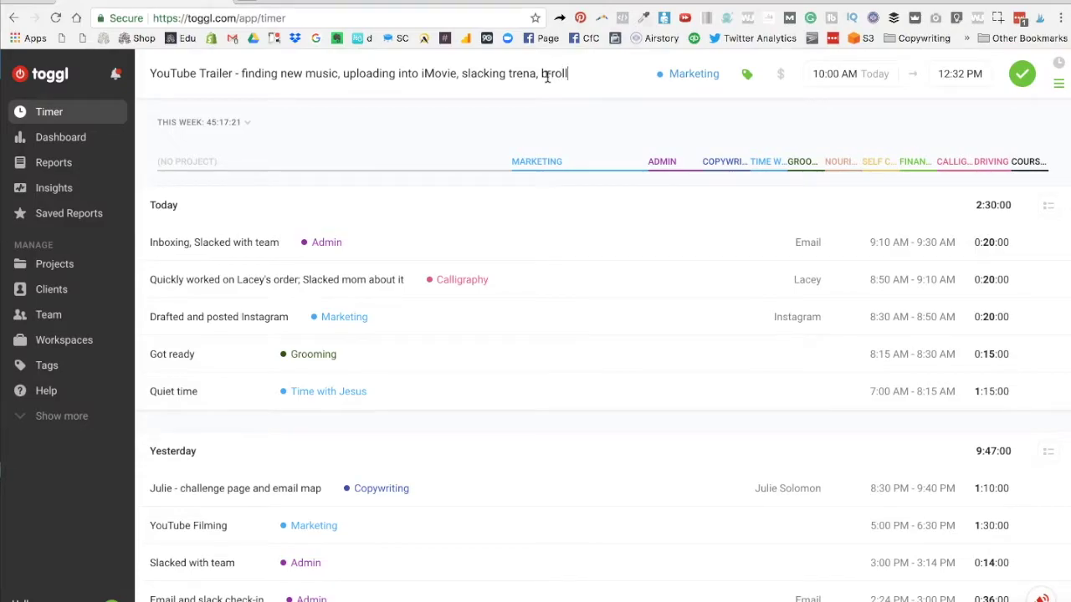
click(1021, 74)
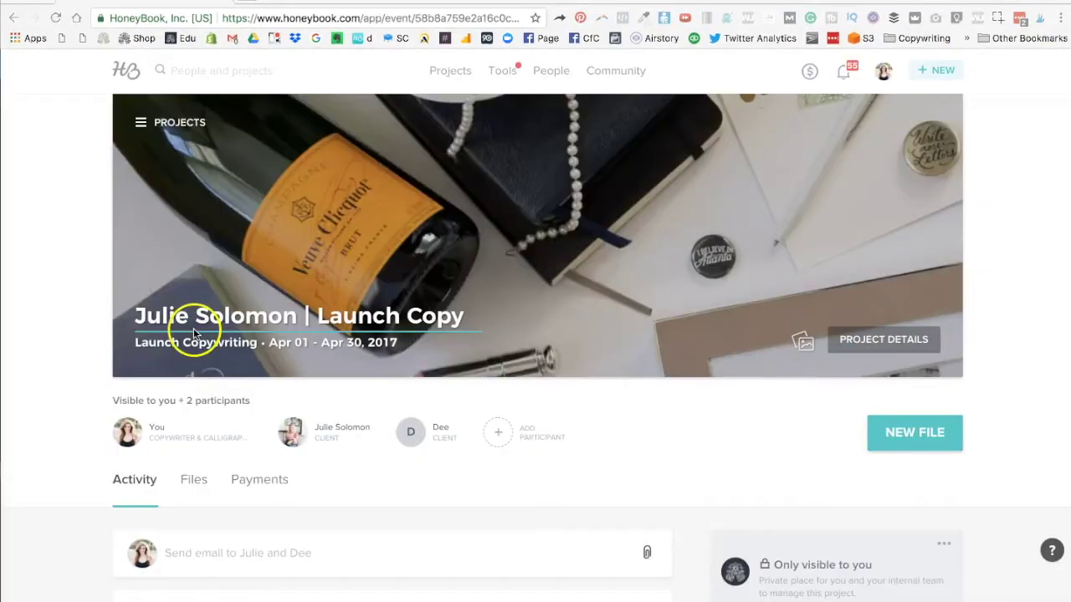
Step: In HoneyBook, add the Time Tracker to the Launch Copy project and start logging a new time entry
scroll(793, 229, down, 10)
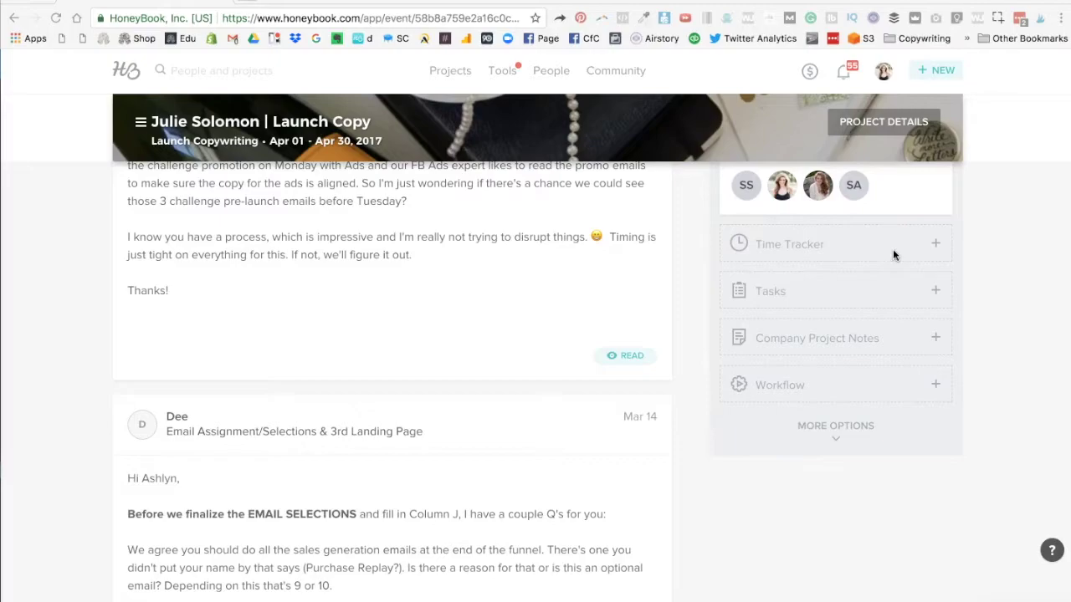
click(936, 246)
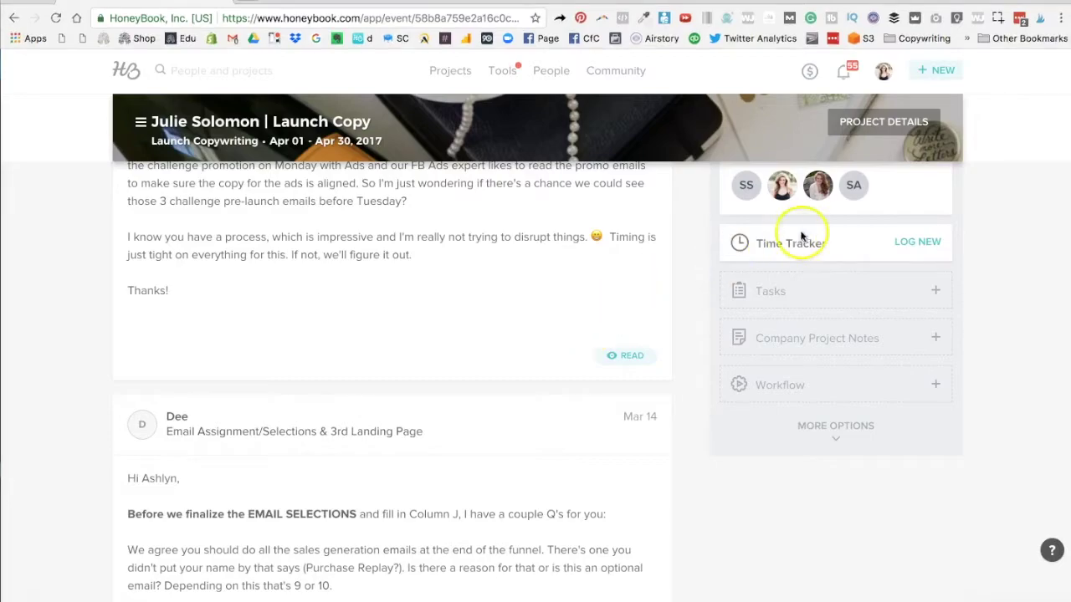
click(914, 243)
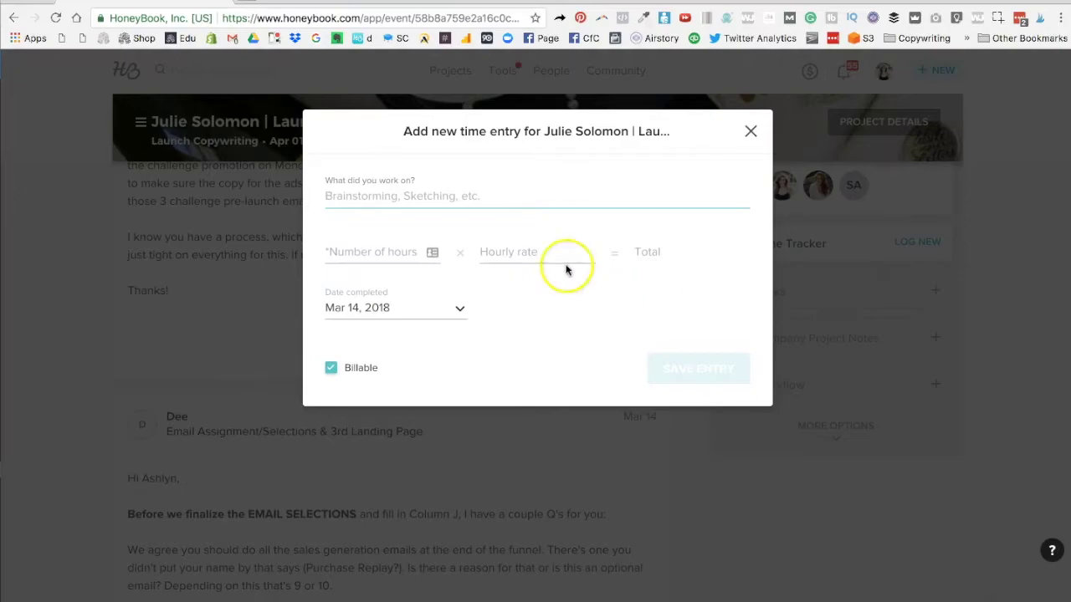
Step: Describe the time entry as "Editing the sales page for PIP" and set its number of hours to 2.25
click(455, 205)
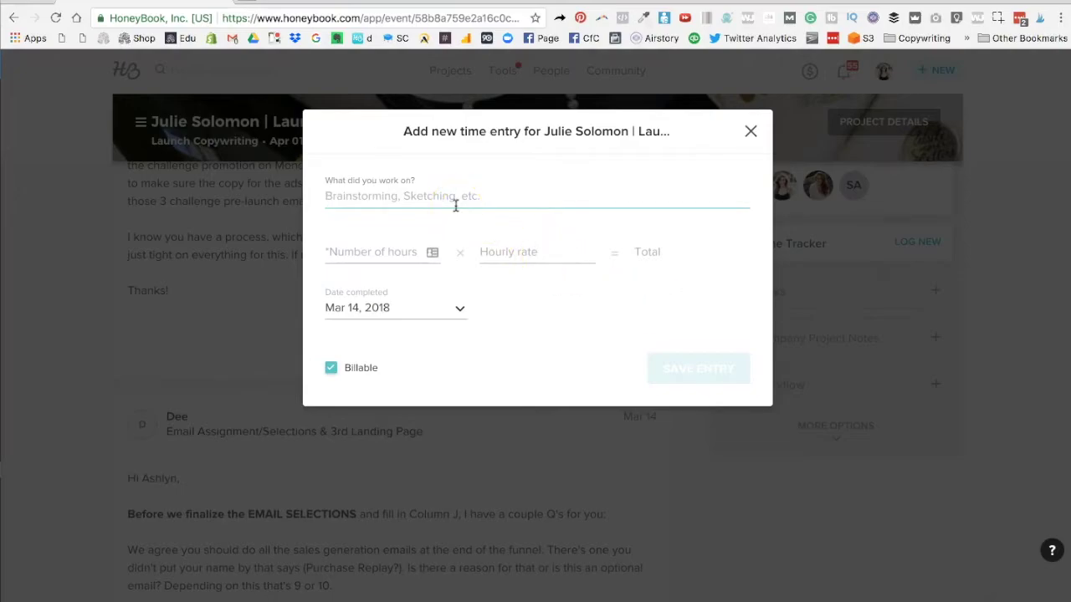
text(Editing the sales page for PIP)
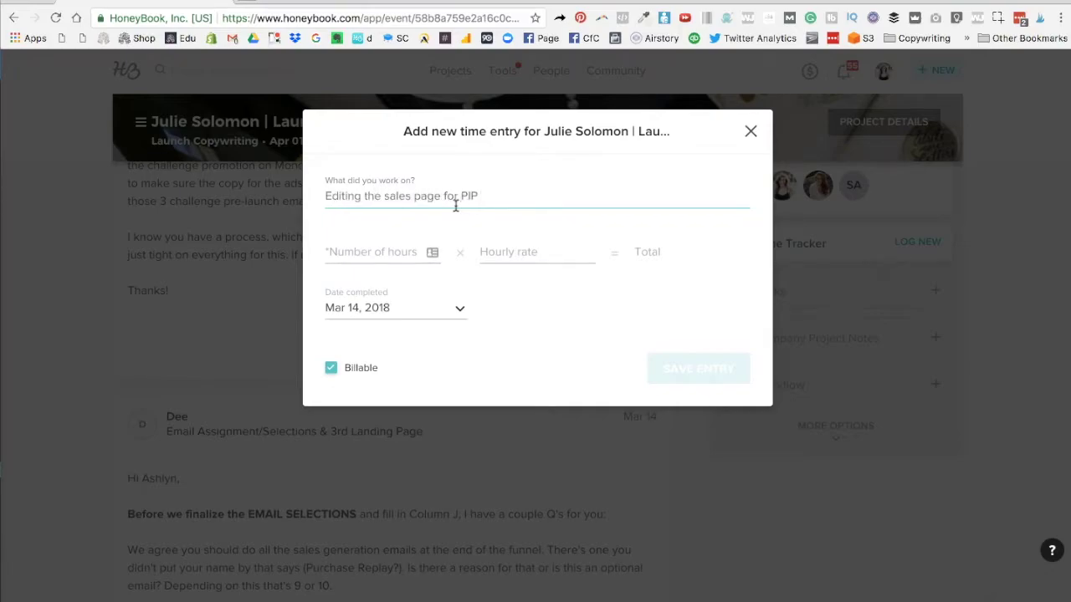
click(390, 250)
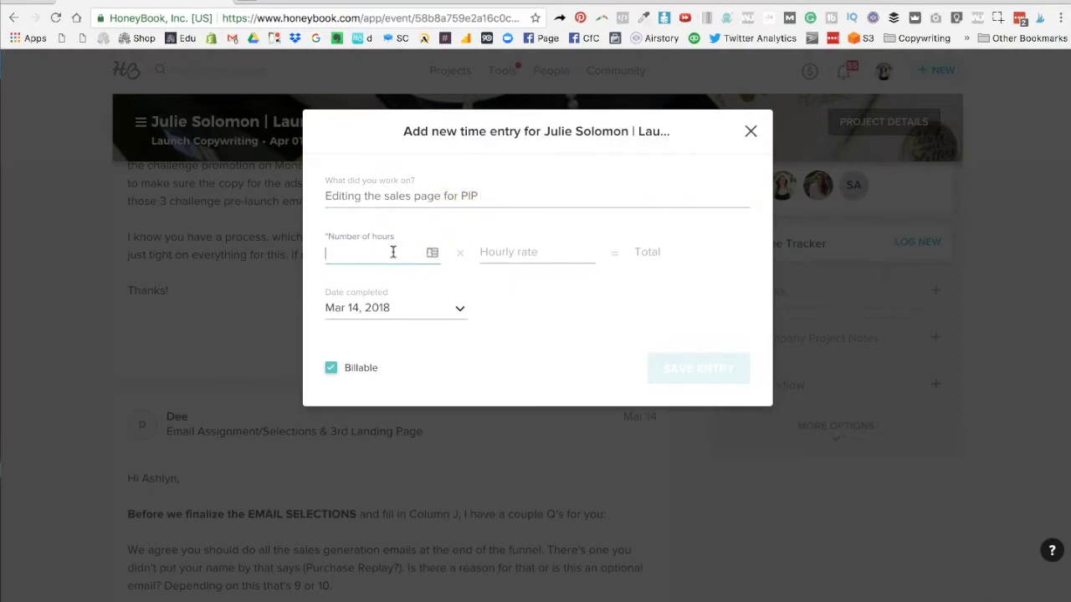
text(2.25)
Step: Set the time entry's hourly rate to $200 and mark it as not billable
click(528, 251)
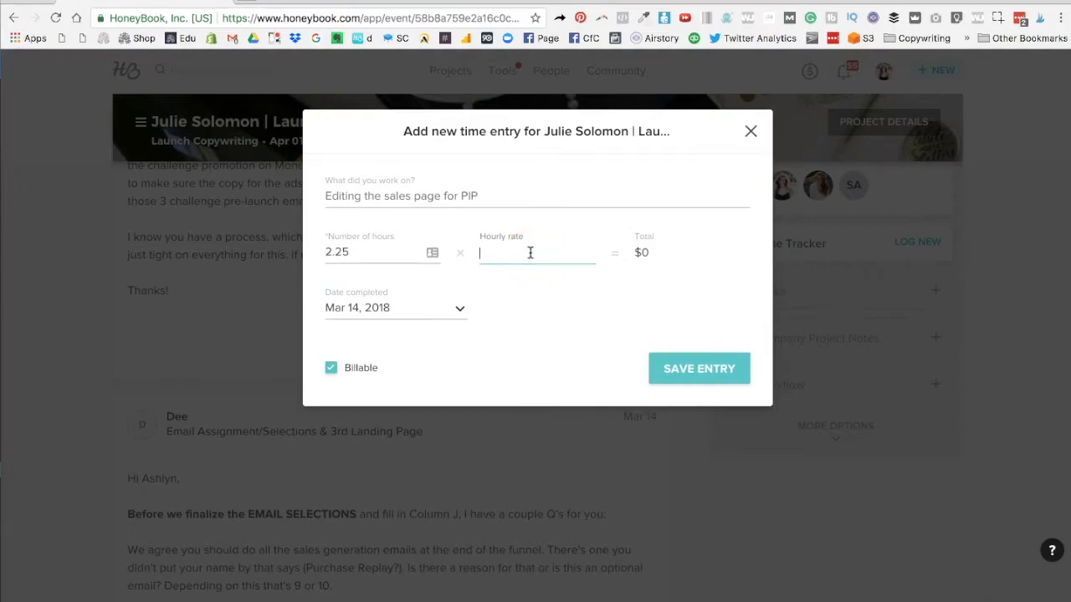
click(629, 256)
click(366, 368)
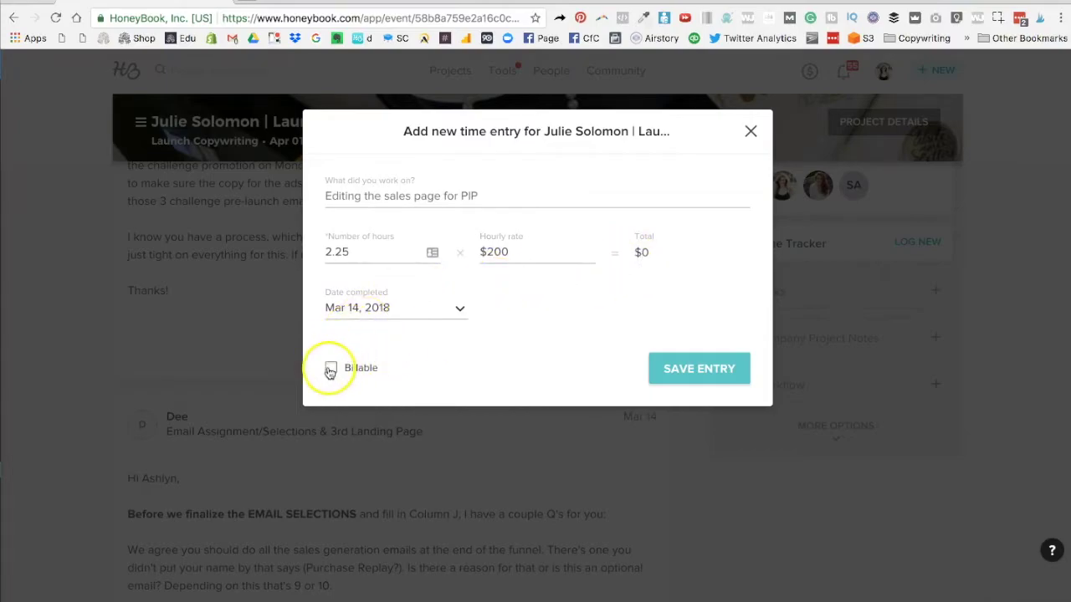
click(330, 195)
drag(330, 194, 485, 197)
click(483, 198)
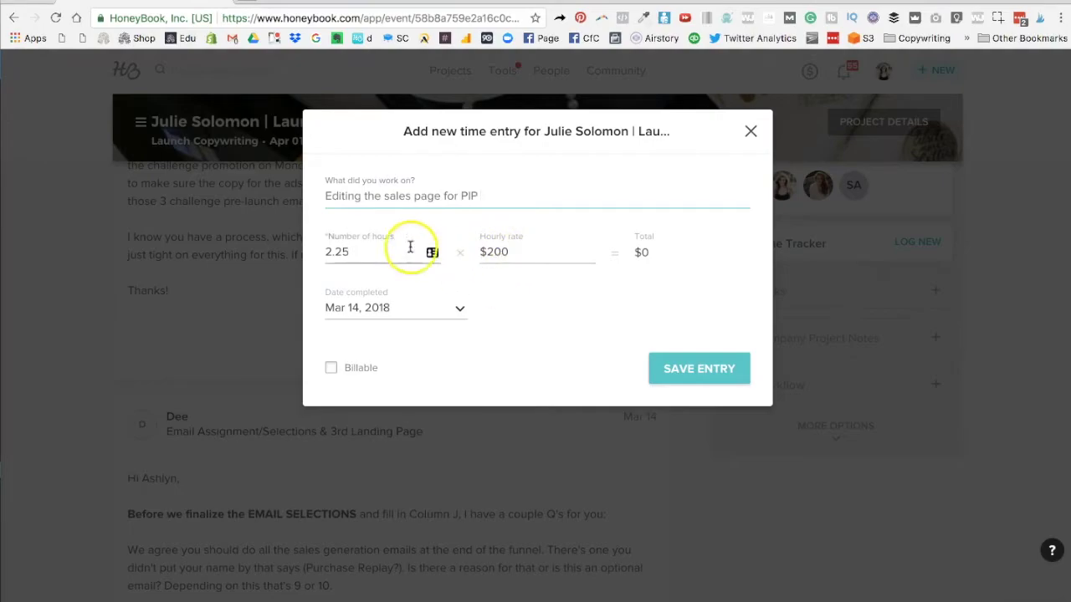
double_click(506, 251)
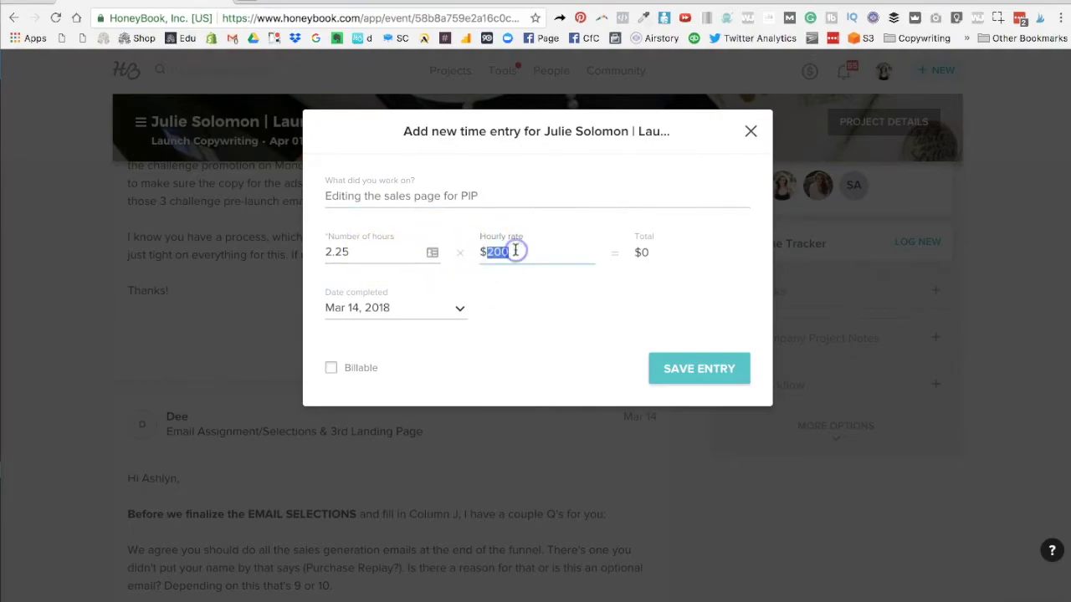
click(516, 251)
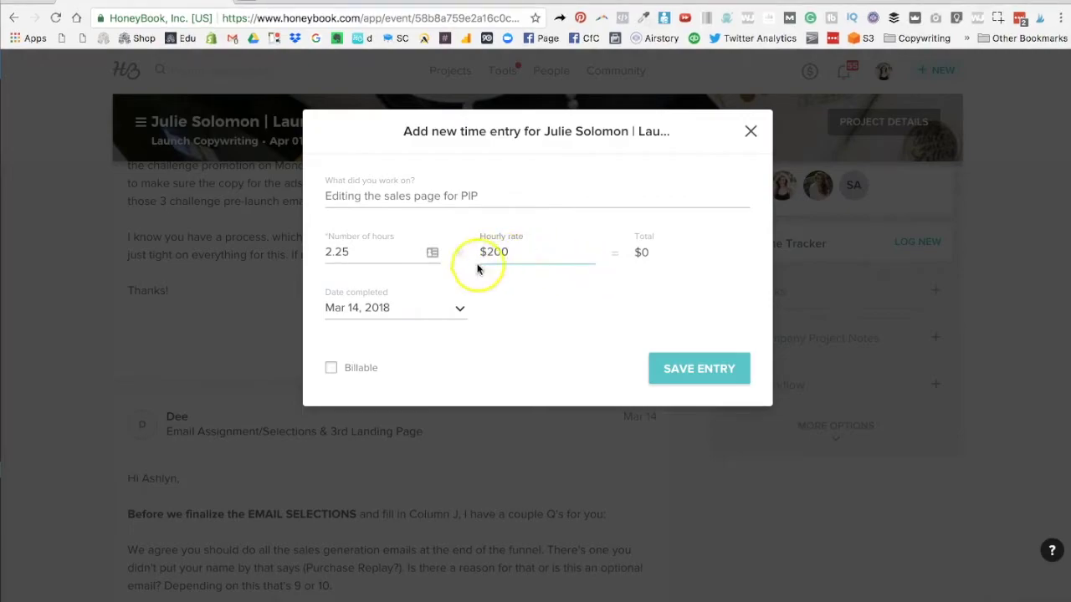
click(348, 369)
click(348, 369)
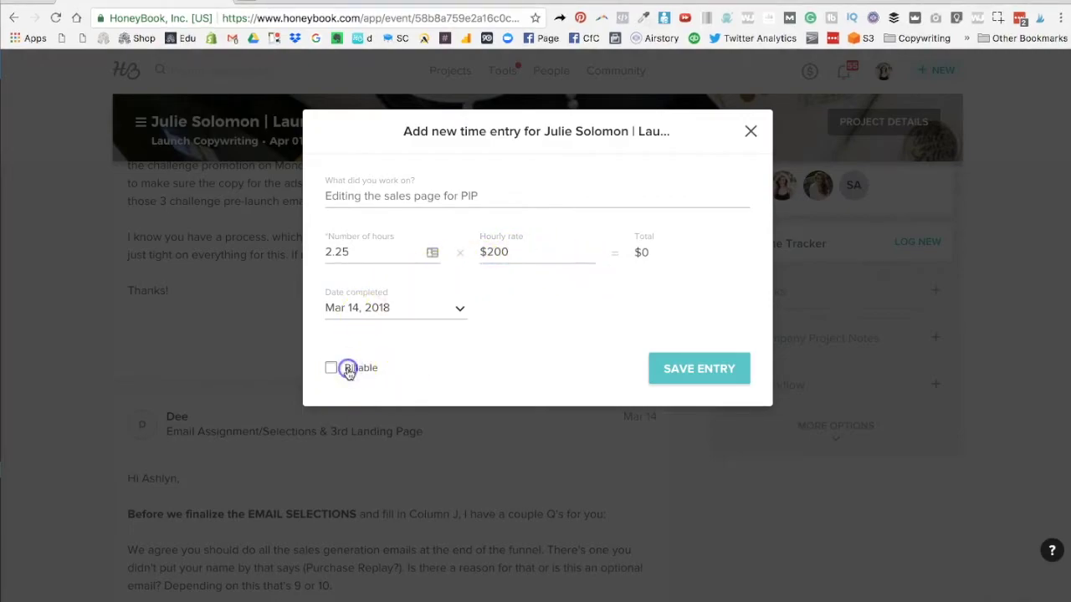
Step: Set the time entry's completion date to March 13, 2018, and close the new time entry form
click(413, 309)
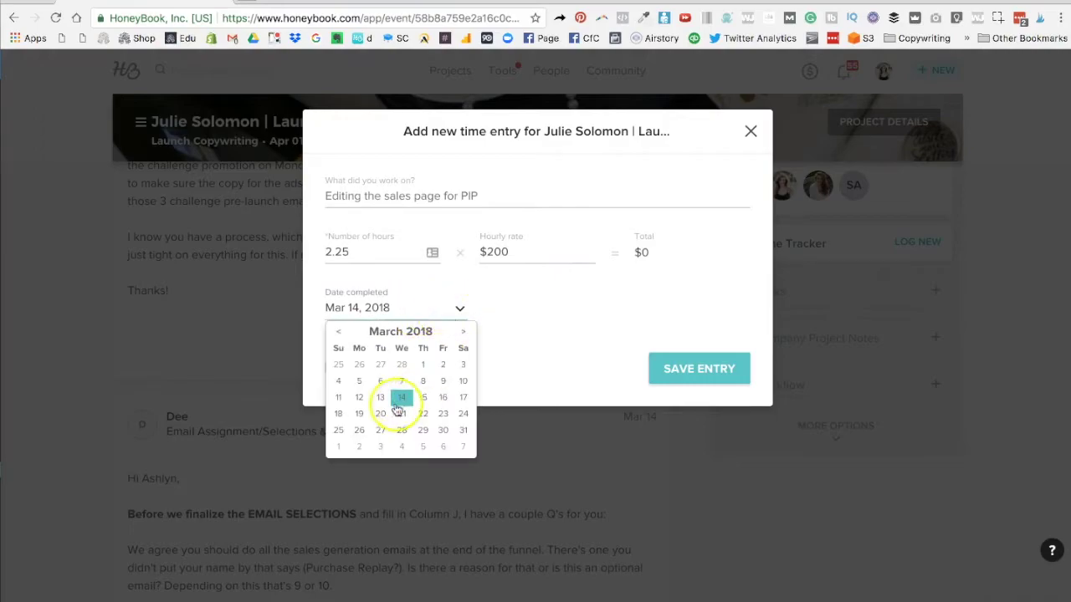
click(378, 399)
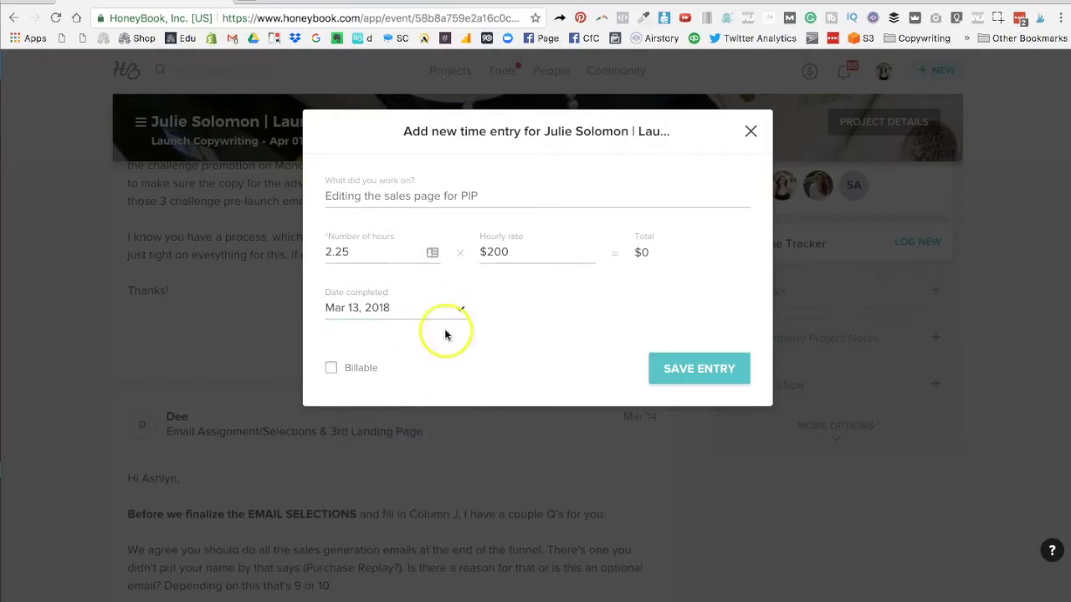
click(718, 294)
click(689, 376)
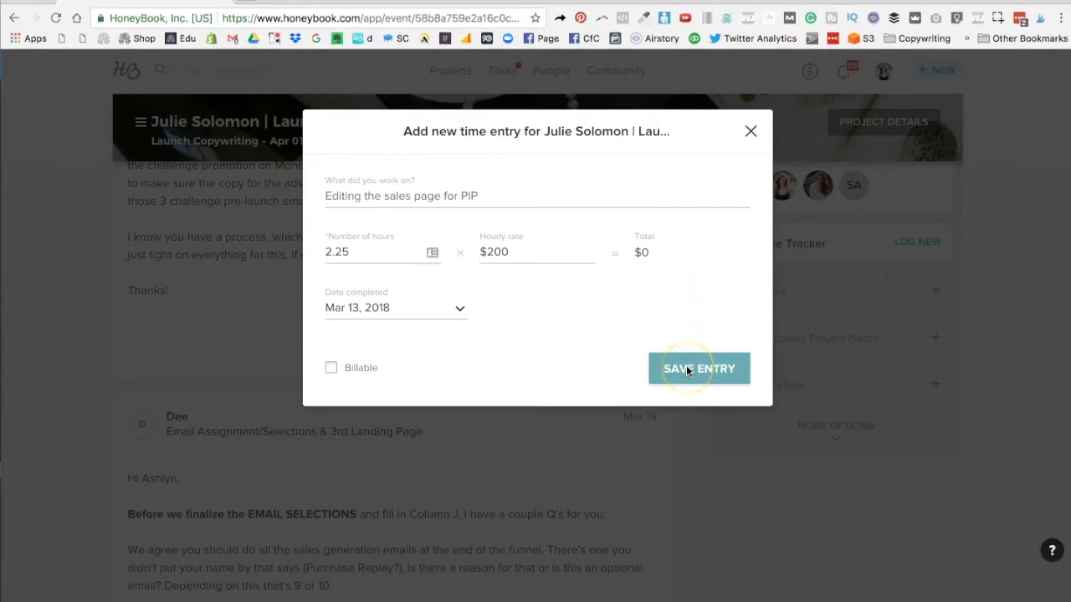
click(734, 201)
click(752, 134)
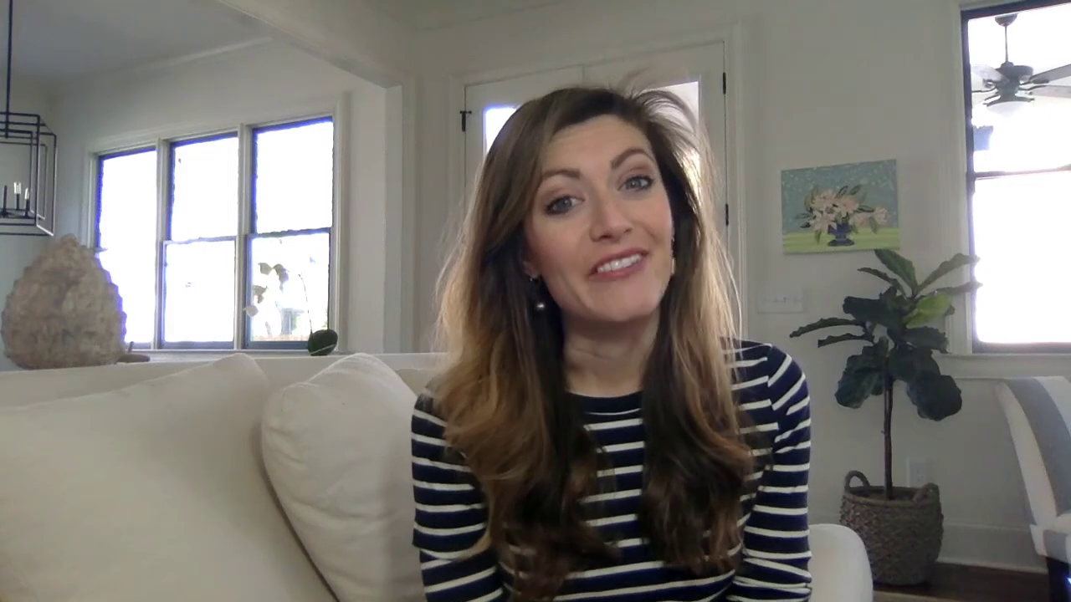